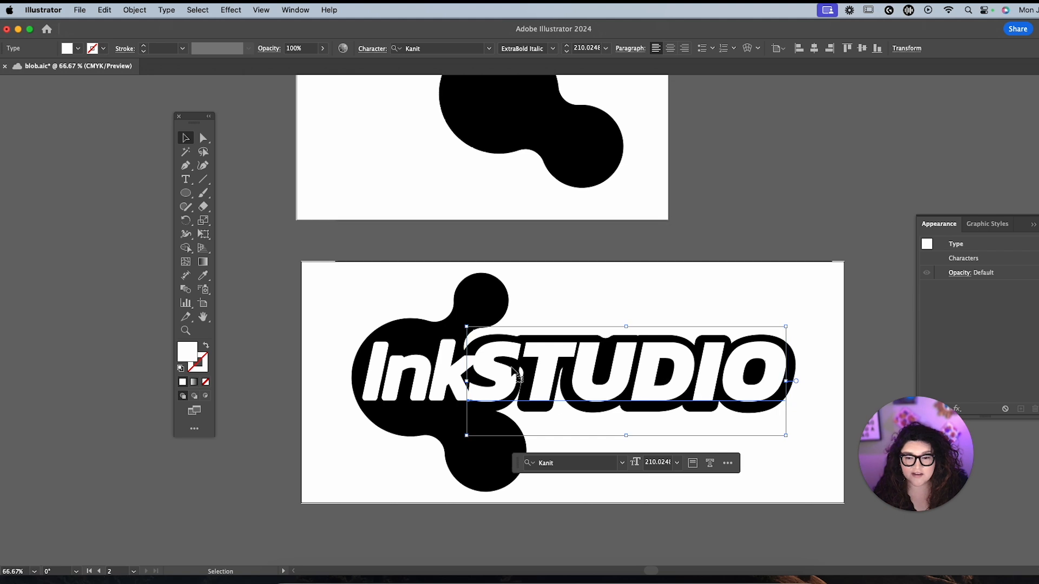
Step: Examine the finished blob shapes and the InkSTUDIO logo on the two example artboards
{"action": "left_click", "coordinate": [773, 274]}
{"action": "scroll", "coordinate": [766, 254], "scroll_direction": "up", "scroll_amount": 2}
{"action": "scroll", "coordinate": [766, 254], "scroll_direction": "up", "scroll_amount": 1}
{"action": "scroll", "coordinate": [765, 254], "scroll_direction": "right", "scroll_amount": 1}
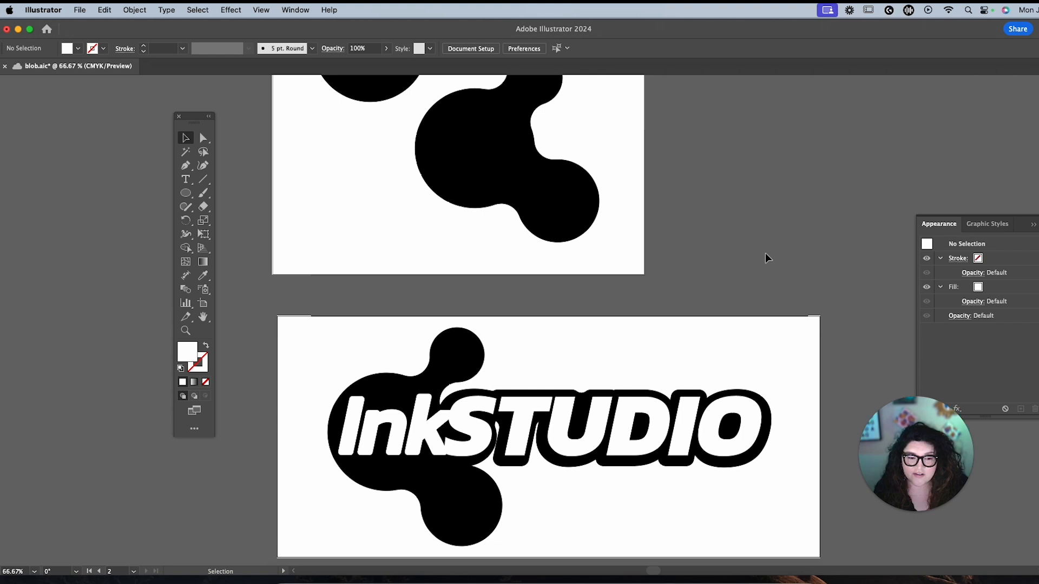
{"action": "scroll", "coordinate": [765, 258], "scroll_direction": "up", "scroll_amount": 5}
{"action": "scroll", "coordinate": [765, 257], "scroll_direction": "left", "scroll_amount": 1}
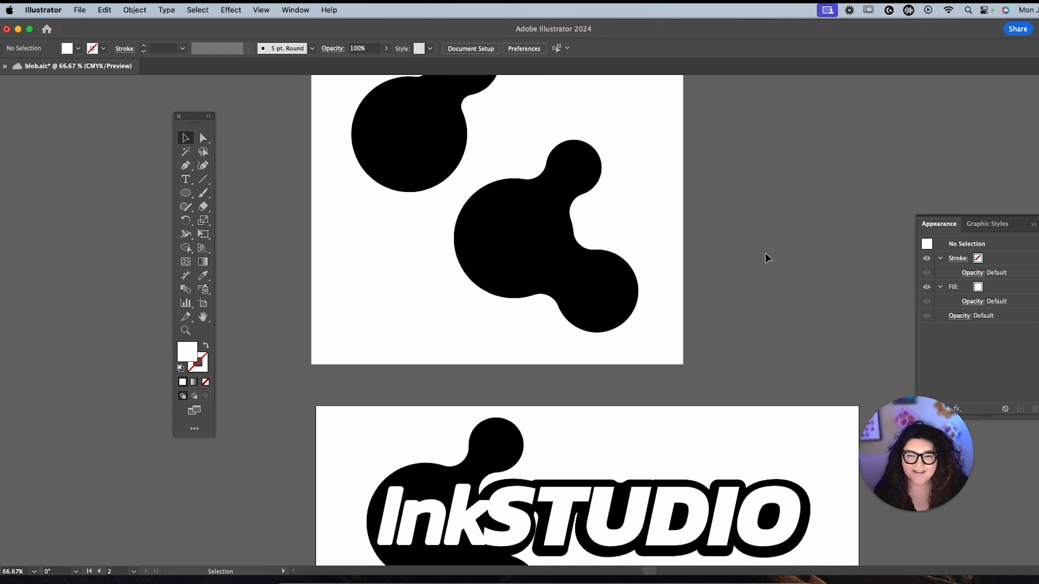
{"action": "scroll", "coordinate": [766, 258], "scroll_direction": "down", "scroll_amount": 4}
{"action": "scroll", "coordinate": [765, 258], "scroll_direction": "up", "scroll_amount": 3}
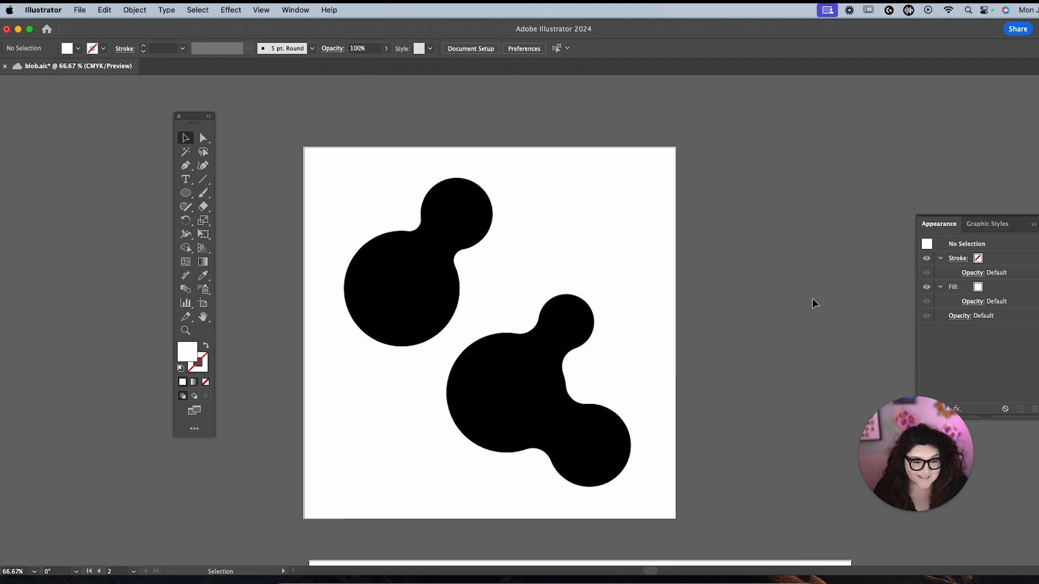
{"action": "scroll", "coordinate": [813, 299], "scroll_direction": "down", "scroll_amount": 5}
{"action": "scroll", "coordinate": [813, 301], "scroll_direction": "up", "scroll_amount": 2}
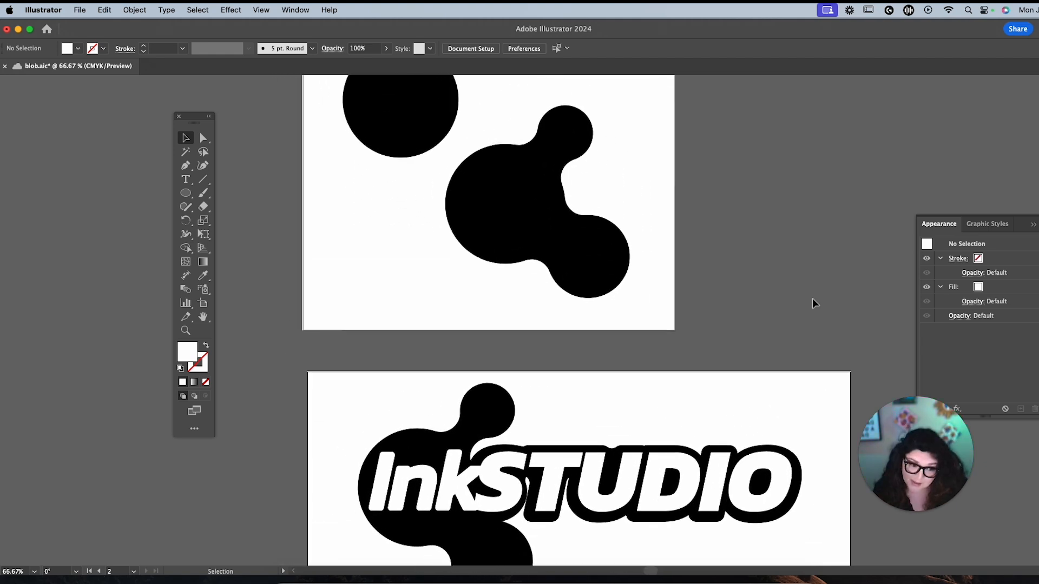
{"action": "scroll", "coordinate": [812, 303], "scroll_direction": "down", "scroll_amount": 2}
{"action": "scroll", "coordinate": [813, 303], "scroll_direction": "down", "scroll_amount": 6}
Step: Create a new 12 x 12 in CMYK document with 2 artboards
{"action": "left_click", "coordinate": [80, 10]}
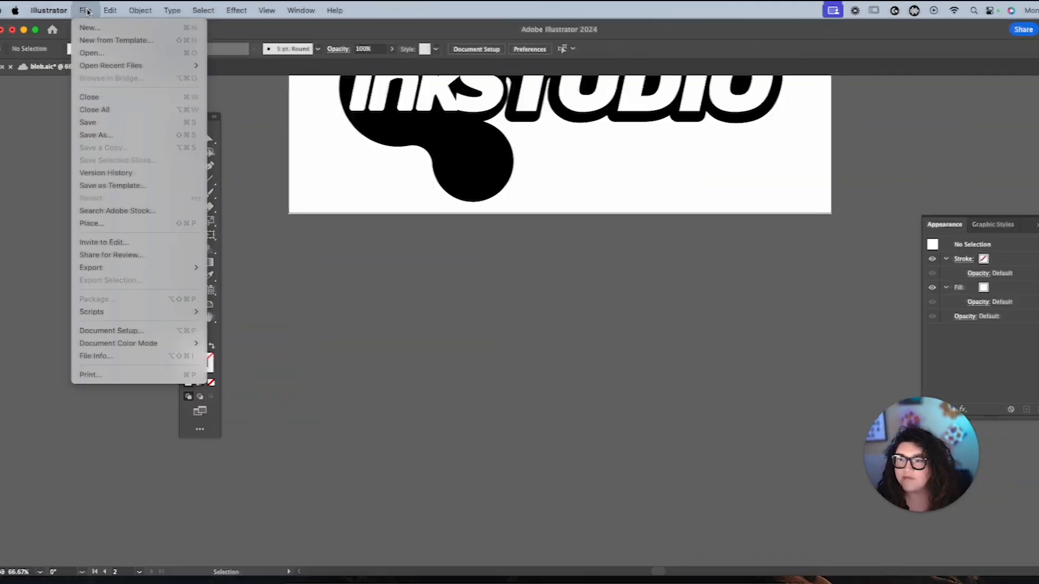
{"action": "left_click", "coordinate": [87, 27]}
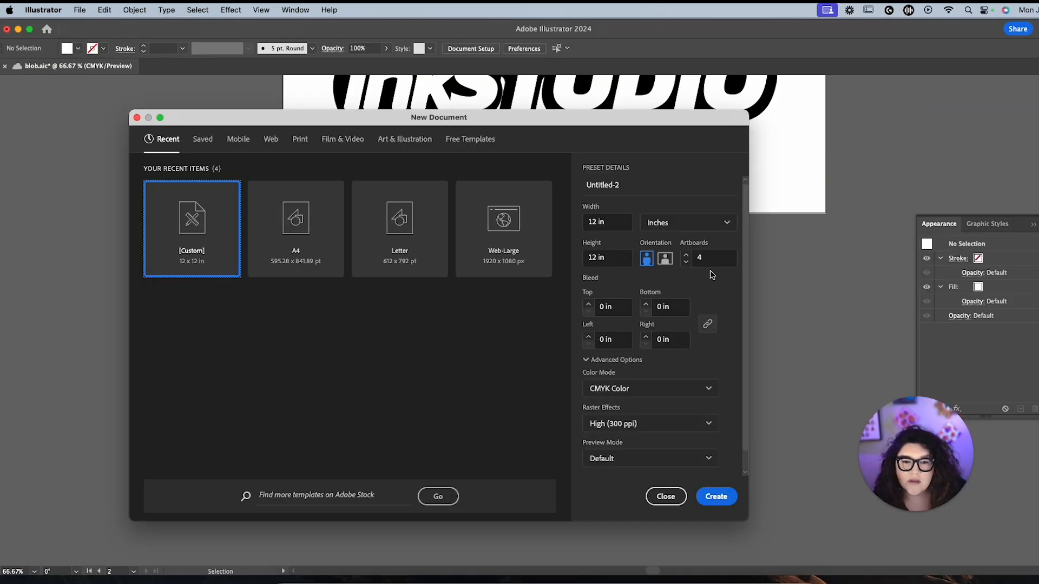
{"action": "left_click", "coordinate": [687, 262]}
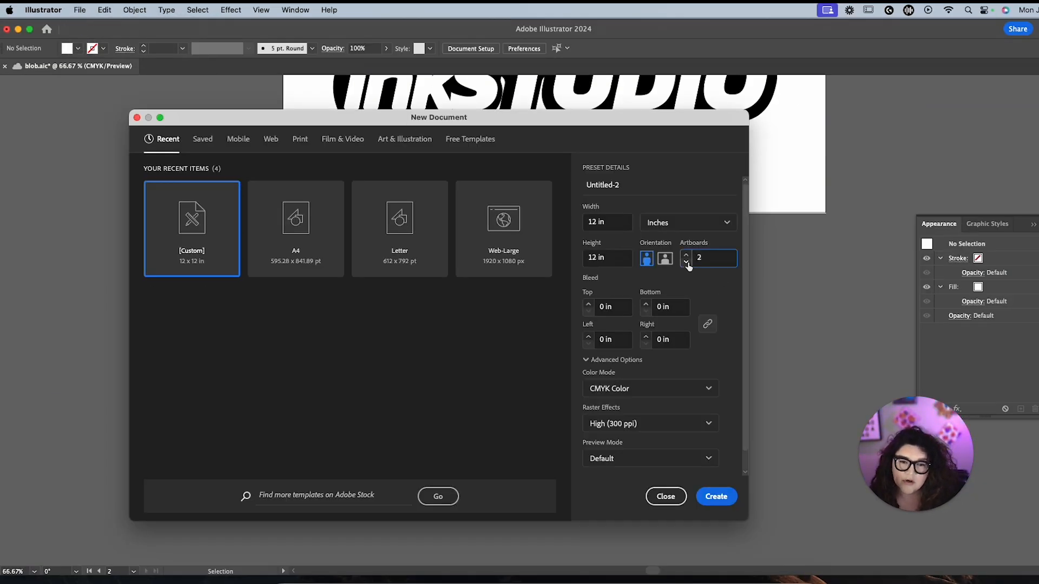
{"action": "left_click", "coordinate": [725, 502]}
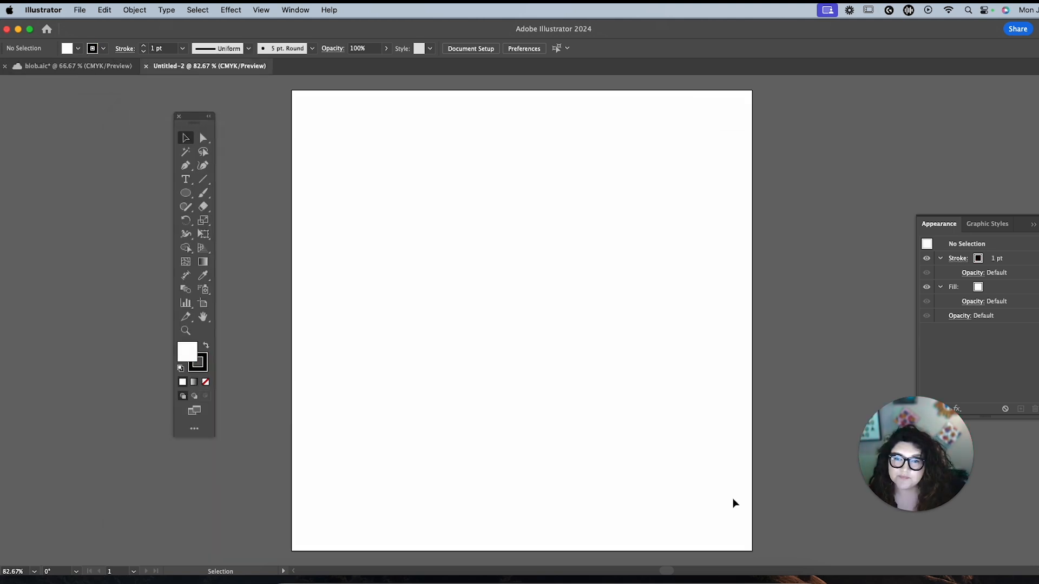
Step: Detach the Appearance panel from its group, place it beside the artboard, and put the Graphic Styles panel away
{"action": "left_click_drag", "start_coordinate": [925, 223], "coordinate": [820, 109]}
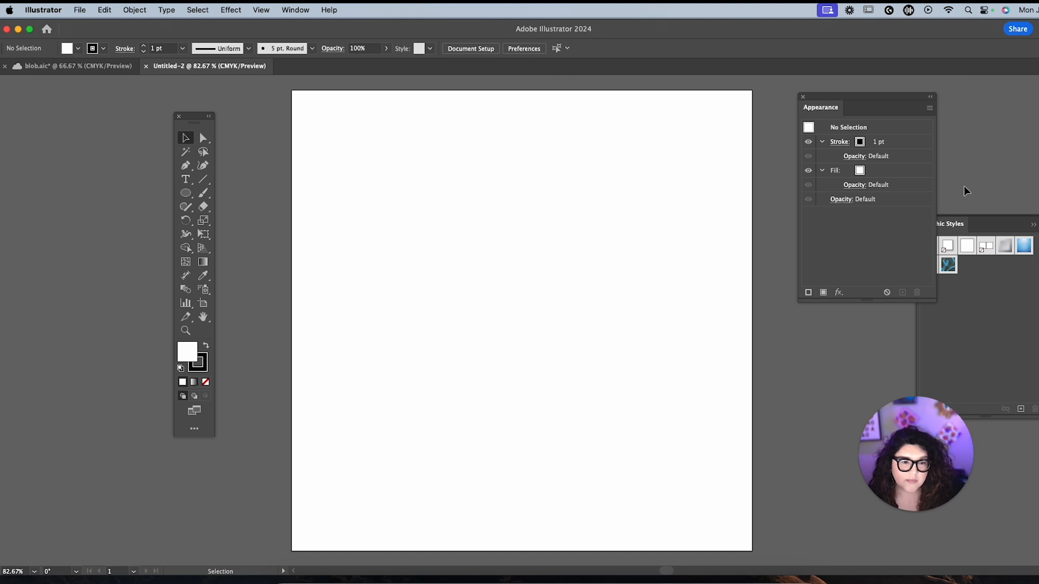
{"action": "left_click", "coordinate": [1034, 225]}
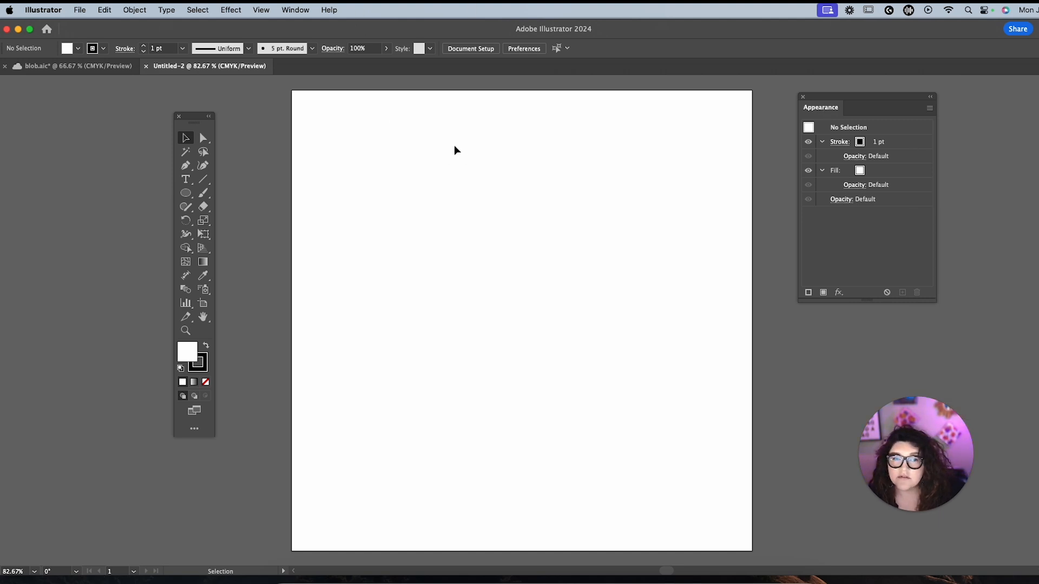
{"action": "left_click", "coordinate": [295, 10]}
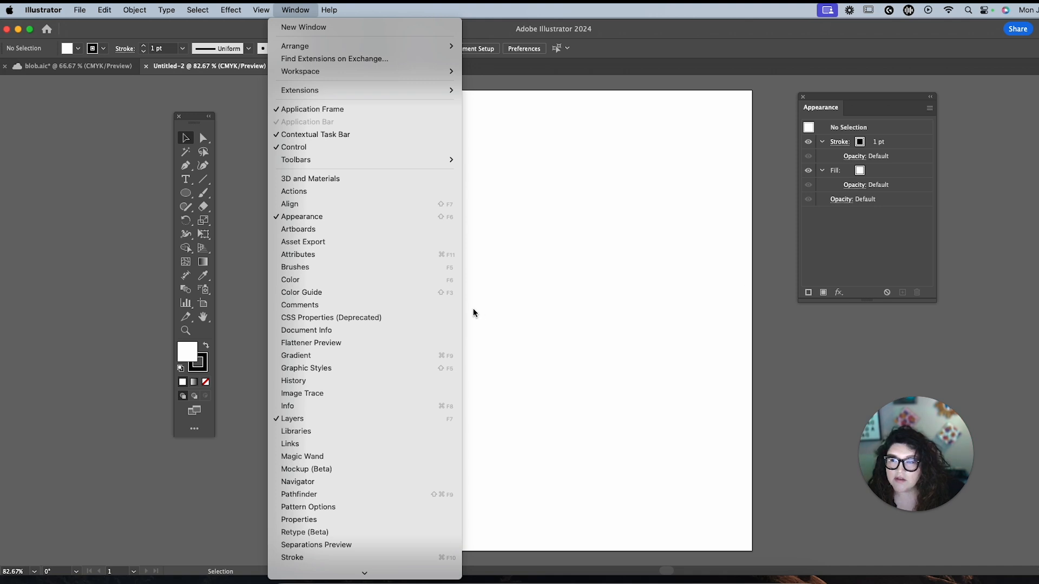
{"action": "left_click", "coordinate": [573, 282]}
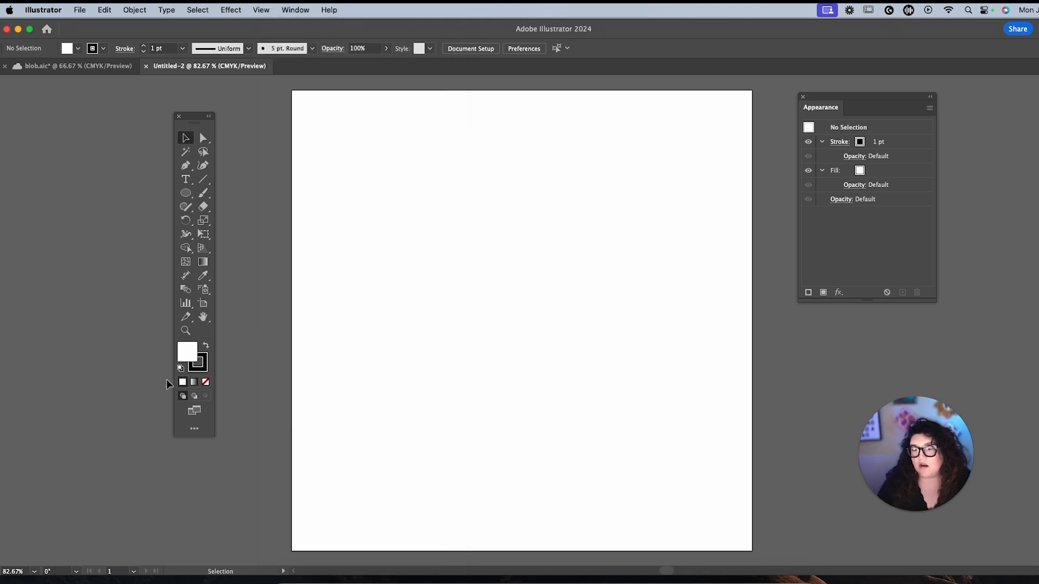
Step: Set the drawing colours to a black fill and no stroke
{"action": "left_click", "coordinate": [206, 345]}
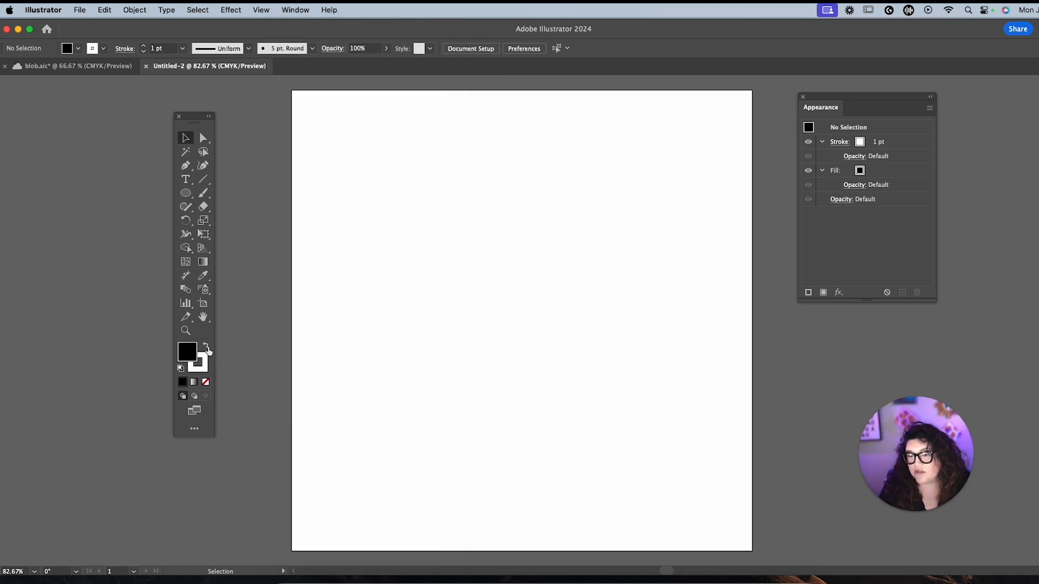
{"action": "left_click", "coordinate": [207, 372]}
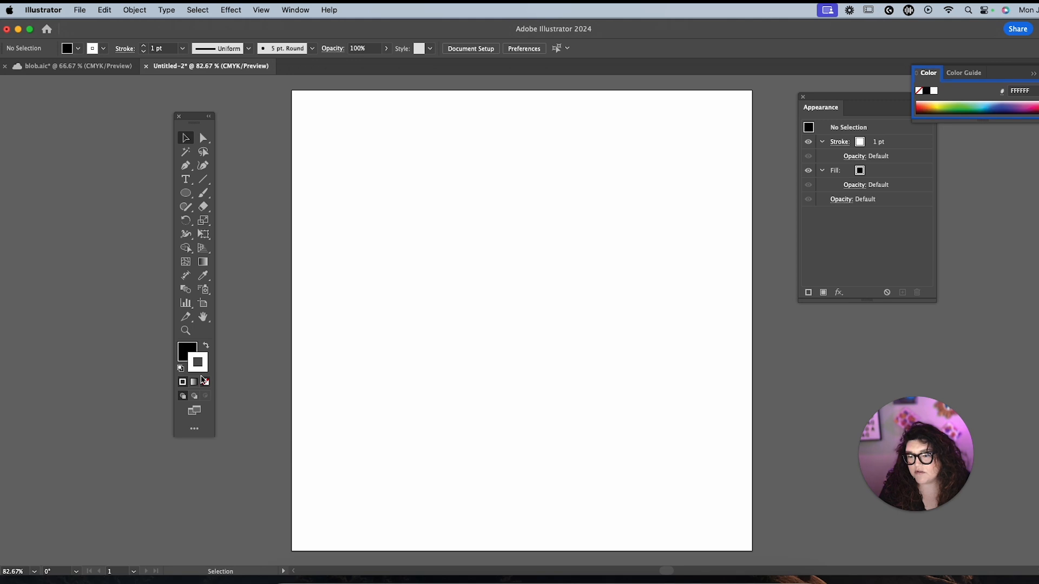
{"action": "left_click", "coordinate": [206, 382]}
{"action": "left_click", "coordinate": [190, 350]}
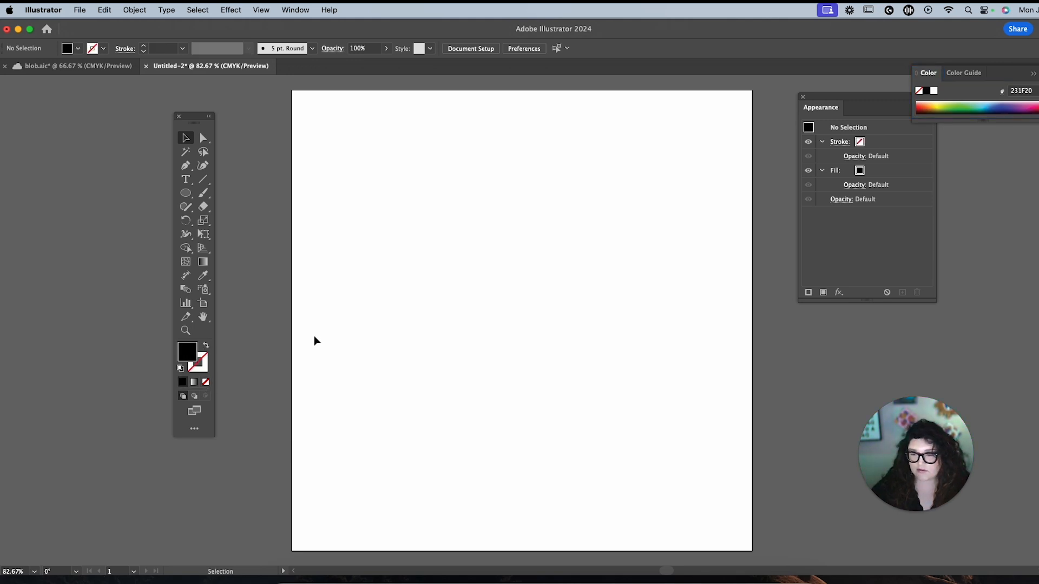
Step: Draw a large circle left of the artboard's centre and a smaller one to its upper right, together spanning about 8.23 by 7.18 in
{"action": "left_click", "coordinate": [186, 194]}
{"action": "left_click_drag", "start_coordinate": [341, 228], "coordinate": [548, 431]}
{"action": "left_click_drag", "start_coordinate": [553, 156], "coordinate": [657, 257]}
Step: Combine the two black circles into a compound path
{"action": "left_click", "coordinate": [185, 138]}
{"action": "left_click_drag", "start_coordinate": [379, 151], "coordinate": [652, 428]}
{"action": "right_click", "coordinate": [475, 279]}
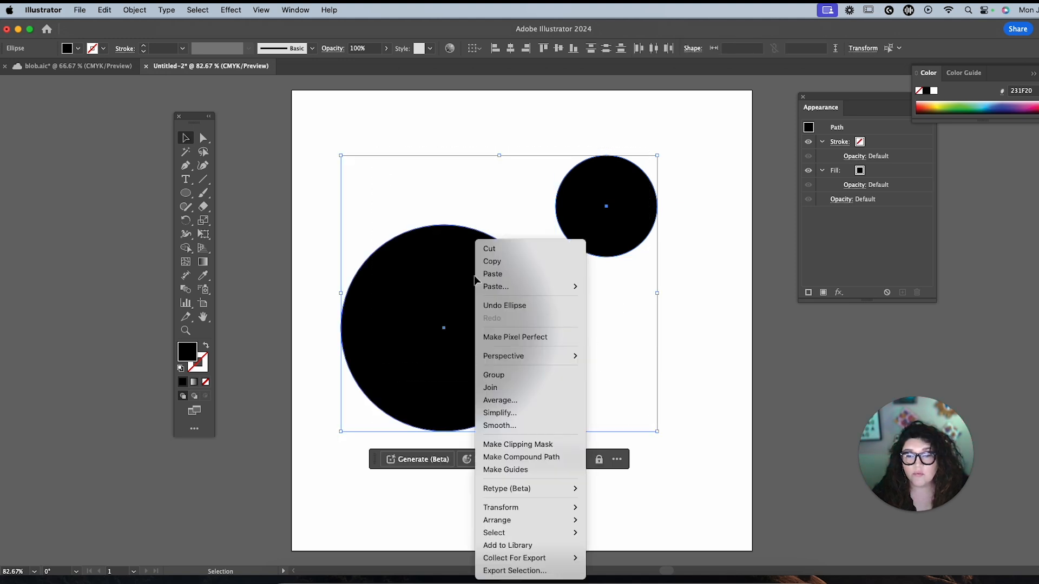
{"action": "left_click", "coordinate": [560, 458]}
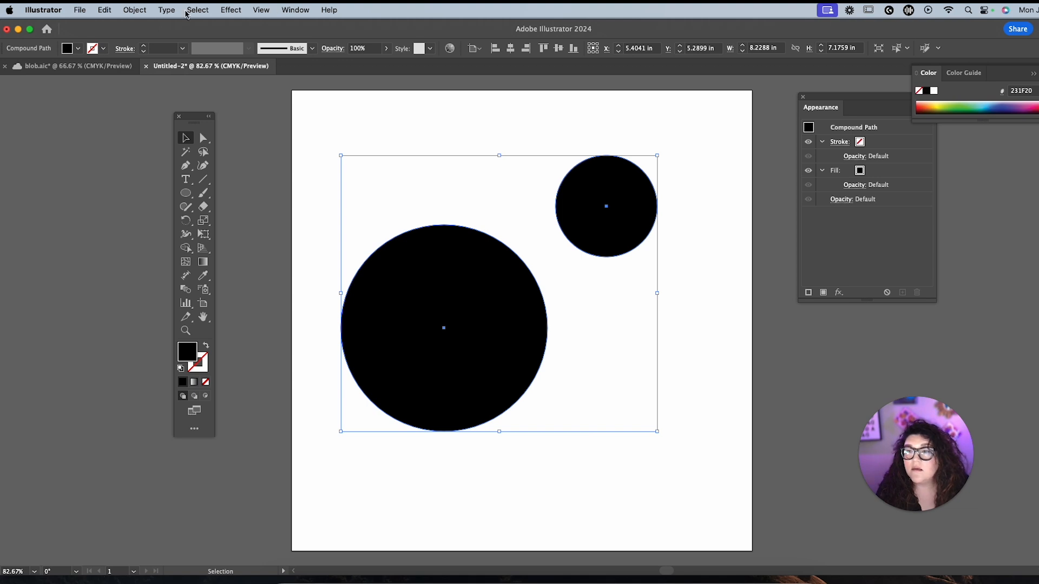
Step: Apply an Offset Path effect to the compound path with a 0.75 in offset and Round joins
{"action": "left_click", "coordinate": [232, 11]}
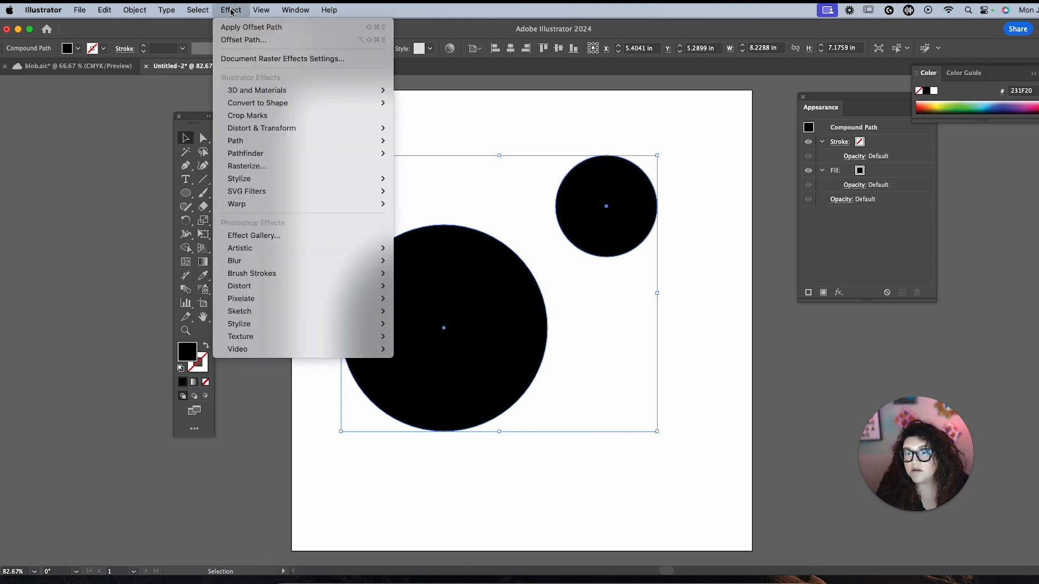
{"action": "mouse_move", "coordinate": [298, 143]}
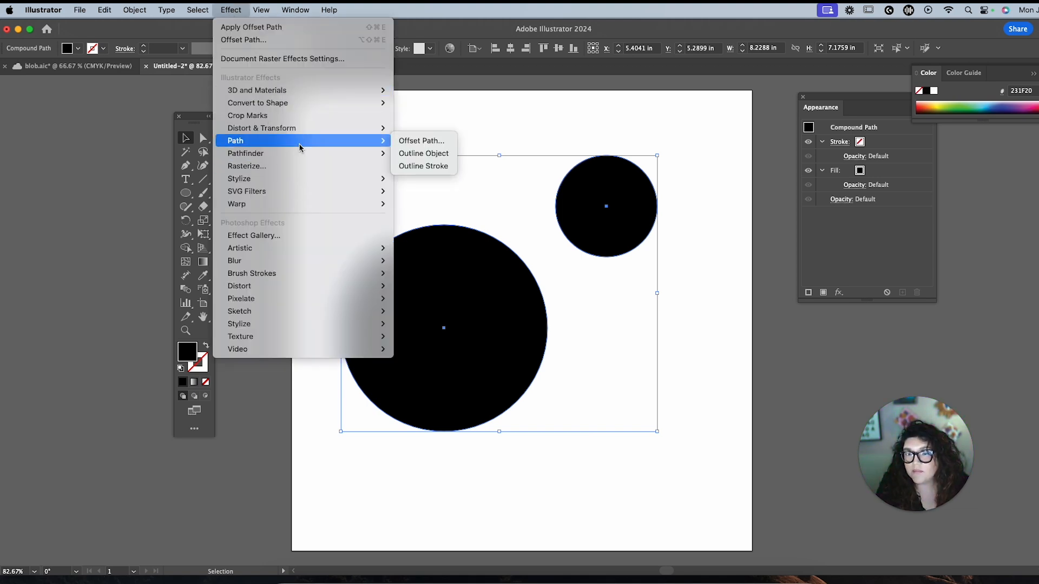
{"action": "left_click", "coordinate": [407, 144]}
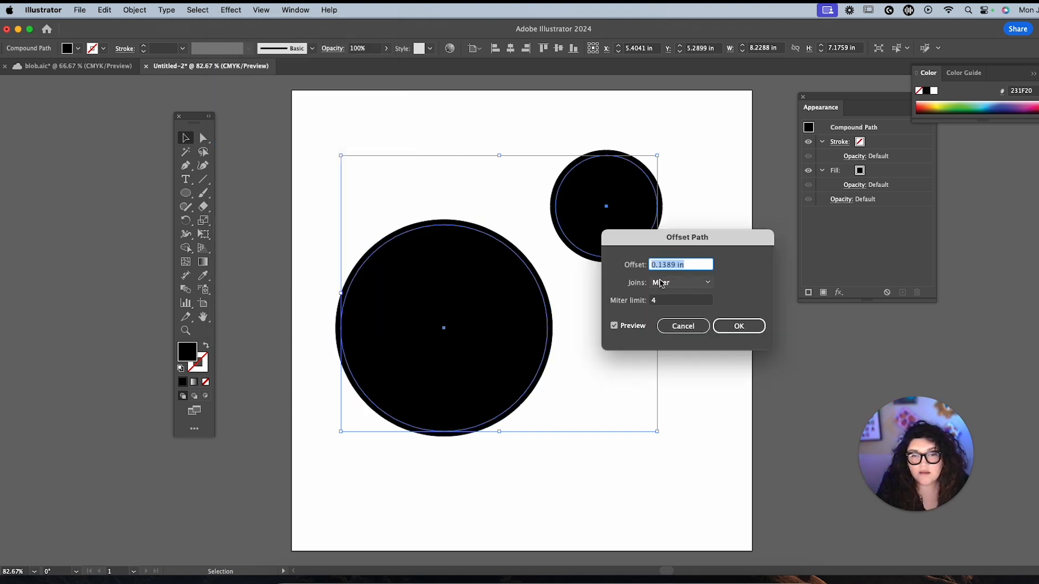
{"action": "left_click", "coordinate": [681, 283]}
{"action": "left_click", "coordinate": [693, 306]}
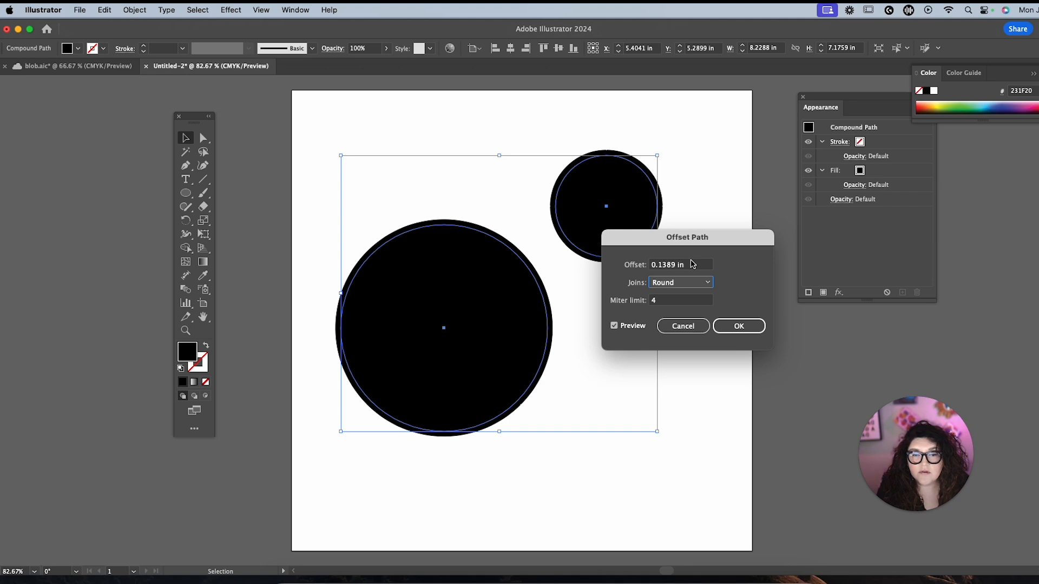
{"action": "scroll", "coordinate": [690, 261], "scroll_direction": "down", "scroll_amount": 2}
{"action": "scroll", "coordinate": [691, 261], "scroll_direction": "up", "scroll_amount": 4}
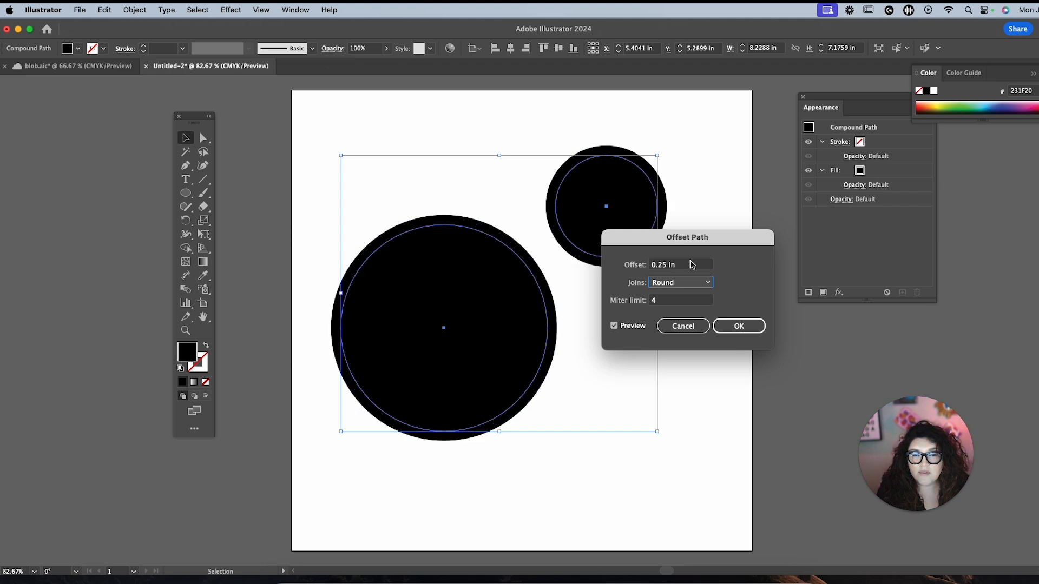
{"action": "scroll", "coordinate": [691, 265], "scroll_direction": "up", "scroll_amount": 2}
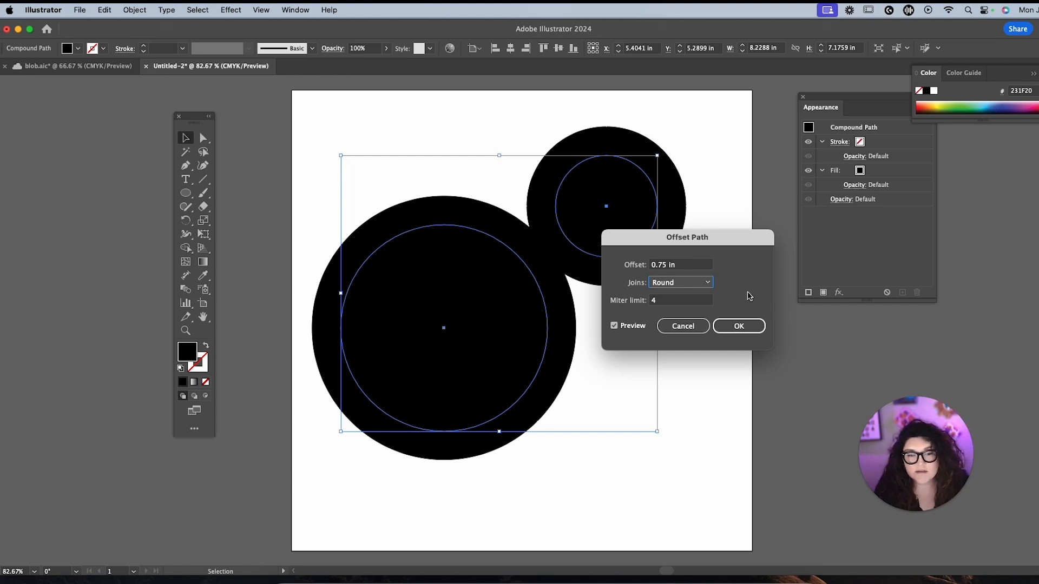
{"action": "left_click", "coordinate": [739, 327]}
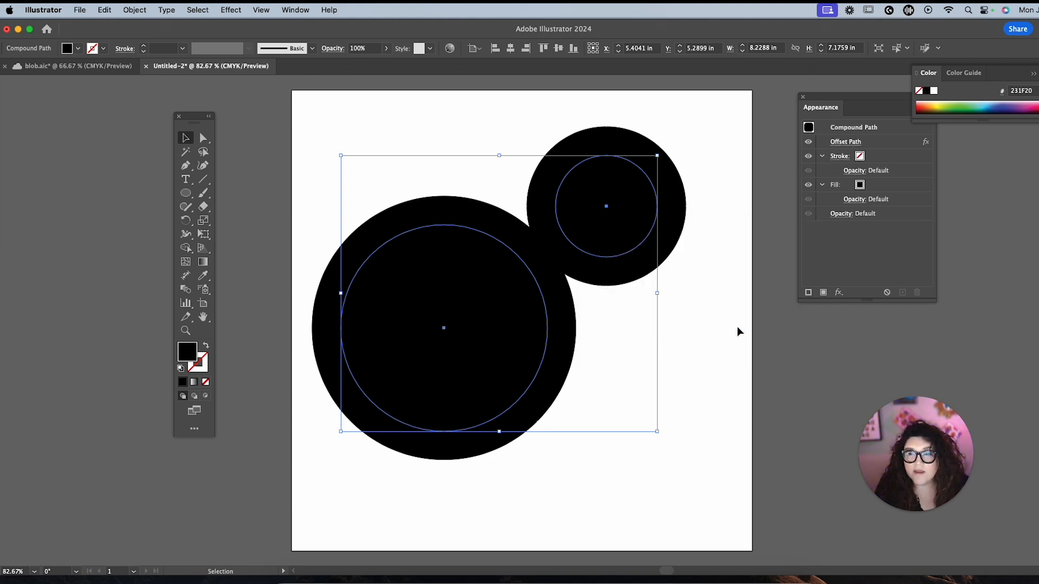
Step: Add a second Offset Path effect to the compound path as a new instance, using Round joins
{"action": "left_click", "coordinate": [231, 10]}
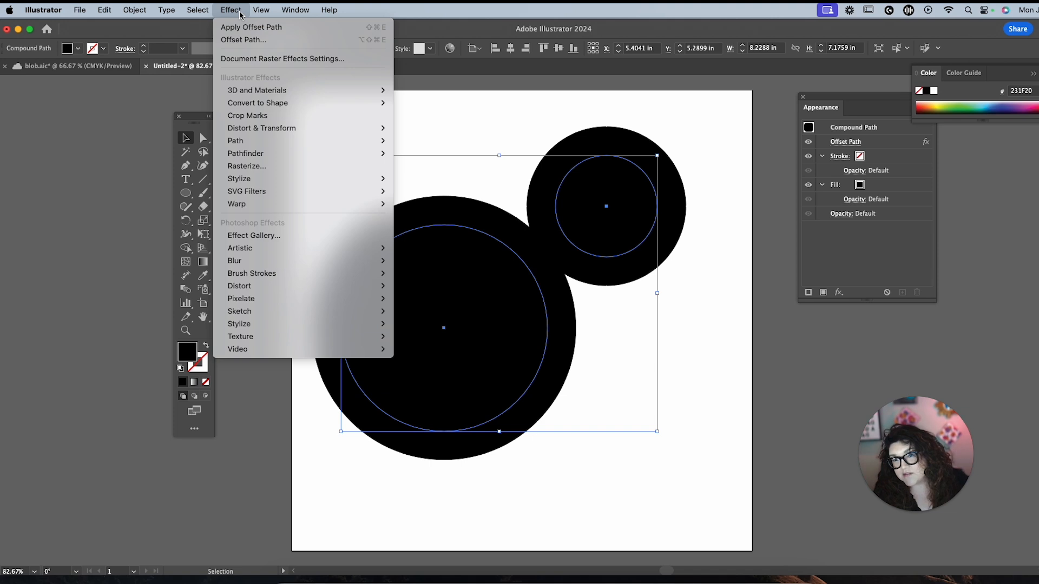
{"action": "mouse_move", "coordinate": [251, 142]}
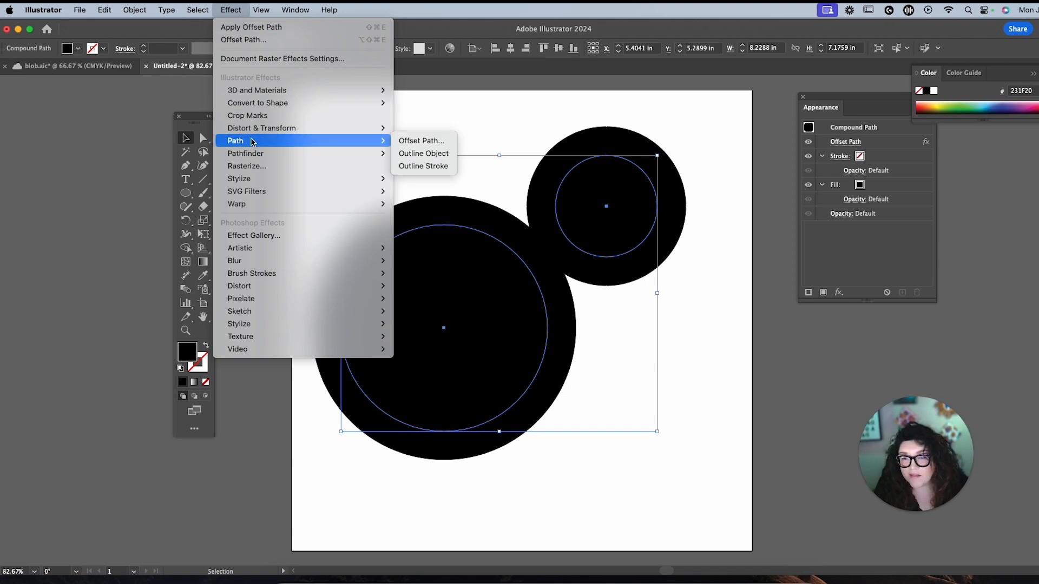
{"action": "left_click", "coordinate": [404, 141]}
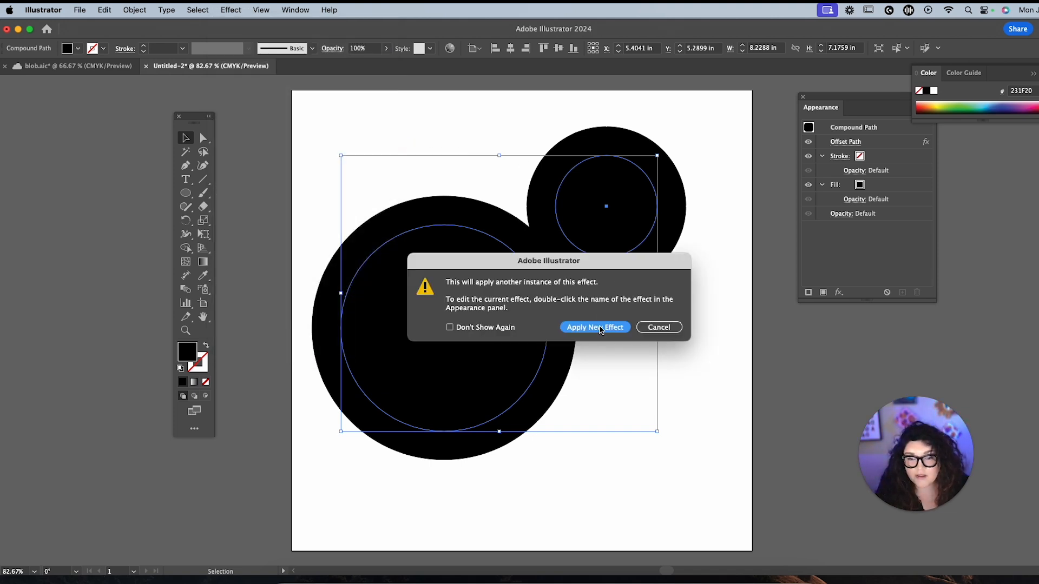
{"action": "left_click", "coordinate": [601, 327]}
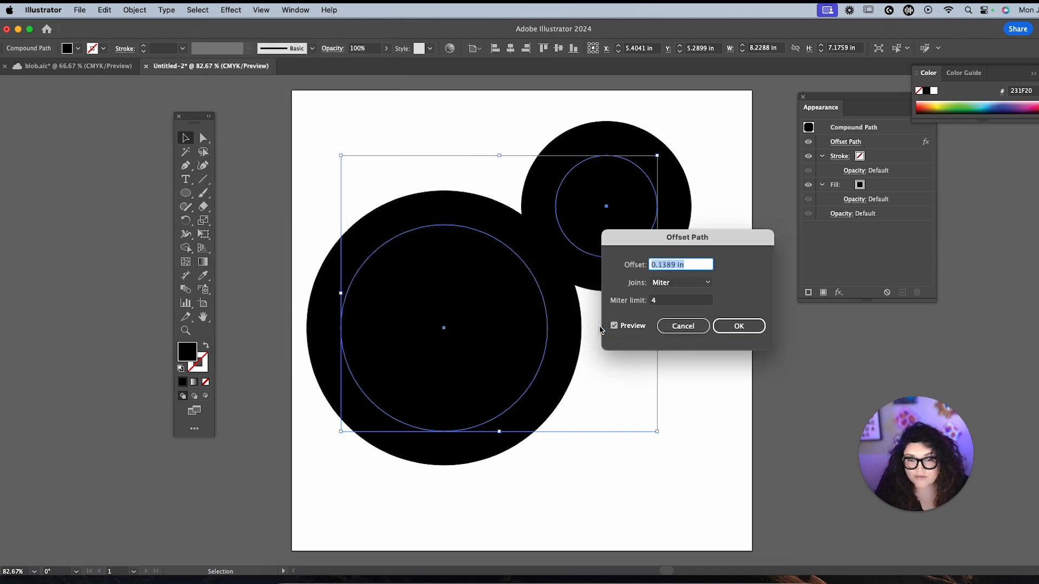
{"action": "left_click", "coordinate": [689, 283]}
{"action": "left_click", "coordinate": [690, 304]}
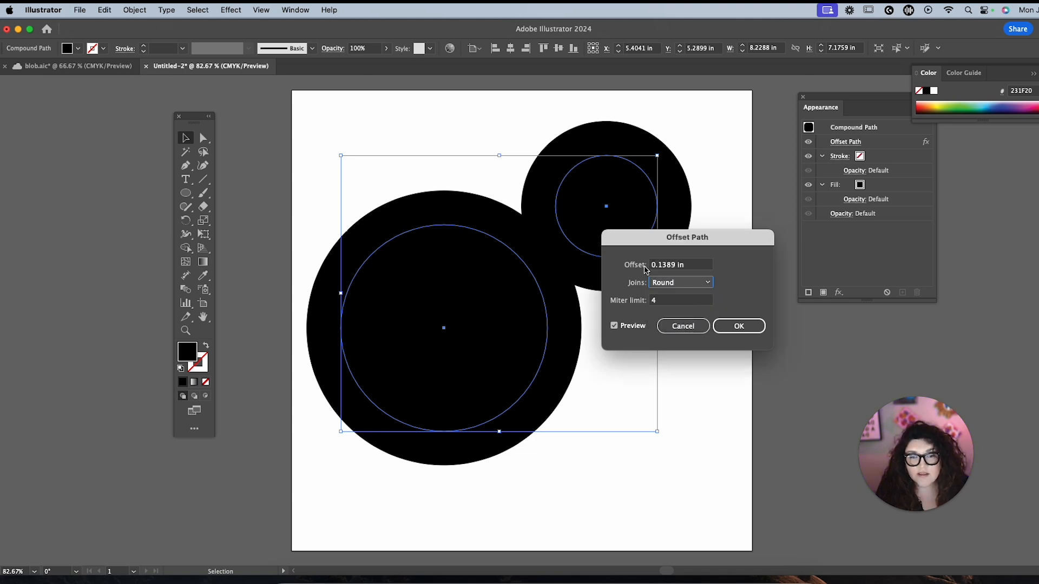
Step: Set the second Offset Path effect's offset to -0.625 in, apply it, and deselect the blob
{"action": "scroll", "coordinate": [690, 261], "scroll_direction": "up", "scroll_amount": 1}
{"action": "scroll", "coordinate": [690, 262], "scroll_direction": "down", "scroll_amount": 3}
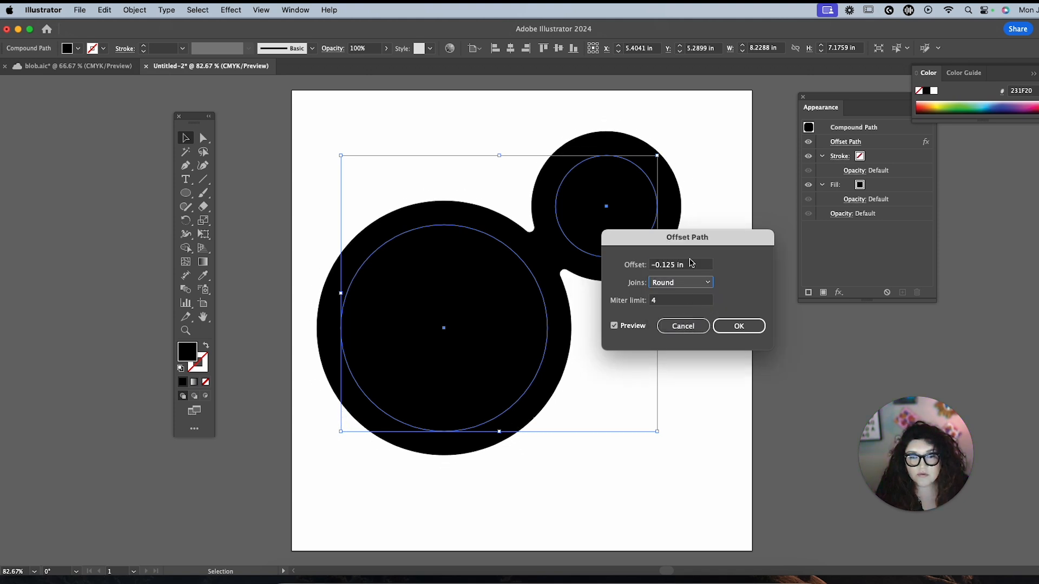
{"action": "scroll", "coordinate": [691, 263], "scroll_direction": "down", "scroll_amount": 3}
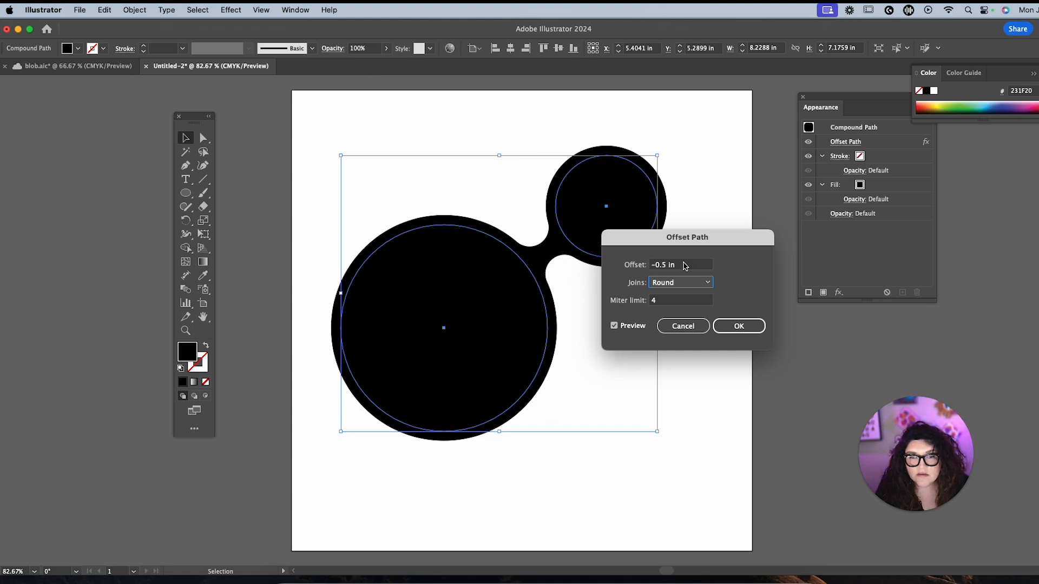
{"action": "scroll", "coordinate": [686, 266], "scroll_direction": "down", "scroll_amount": 1}
{"action": "scroll", "coordinate": [686, 266], "scroll_direction": "down", "scroll_amount": 1}
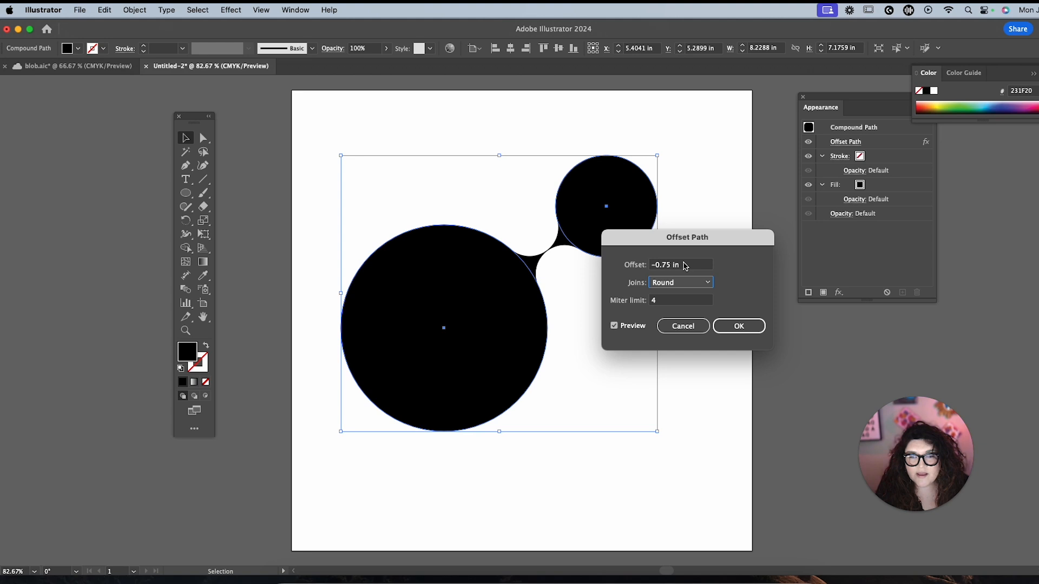
{"action": "scroll", "coordinate": [686, 266], "scroll_direction": "up", "scroll_amount": 1}
{"action": "scroll", "coordinate": [686, 266], "scroll_direction": "down", "scroll_amount": 1}
{"action": "scroll", "coordinate": [686, 266], "scroll_direction": "up", "scroll_amount": 1}
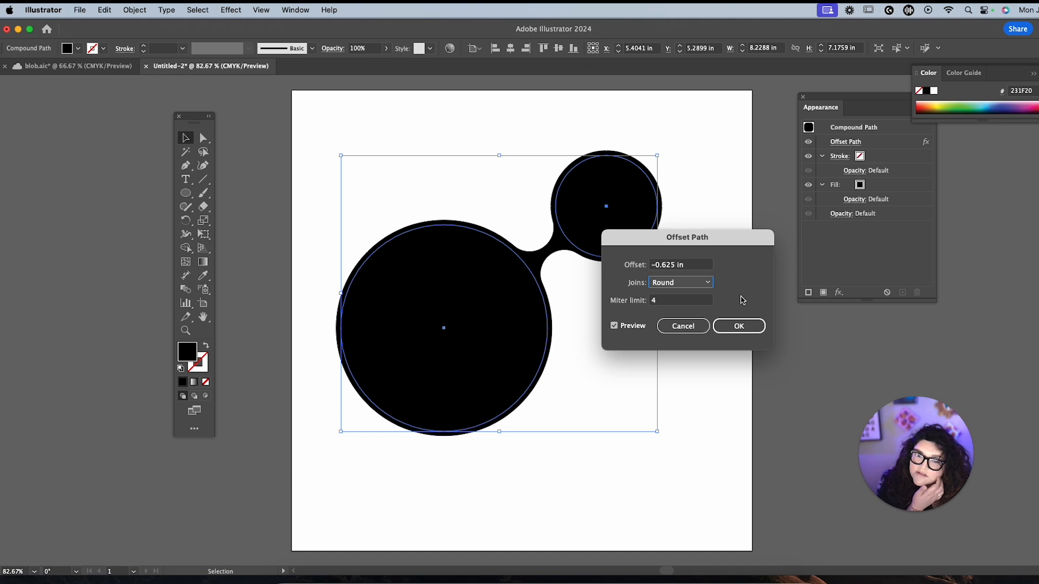
{"action": "left_click", "coordinate": [750, 327]}
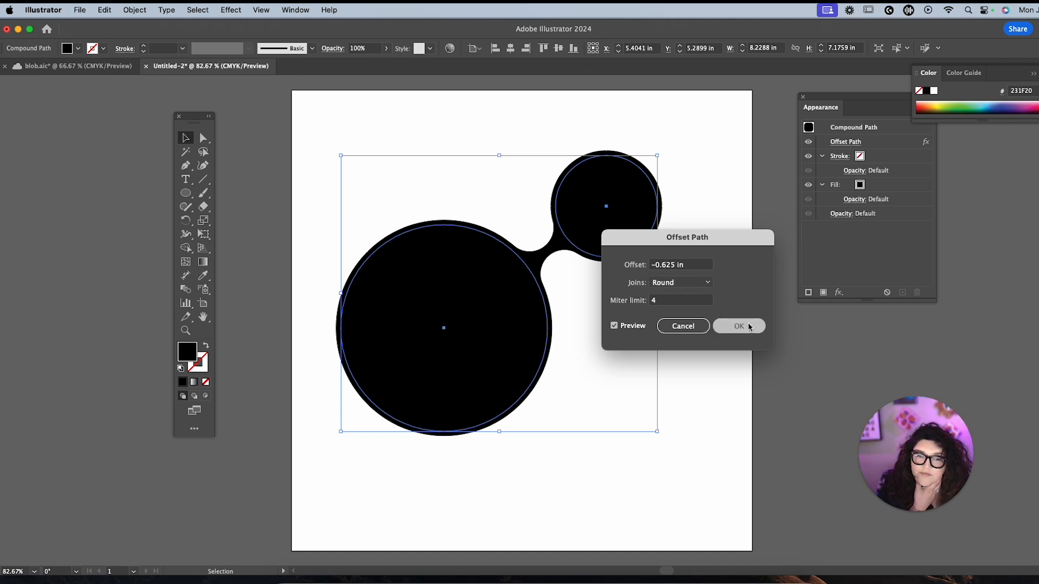
{"action": "left_click", "coordinate": [711, 349]}
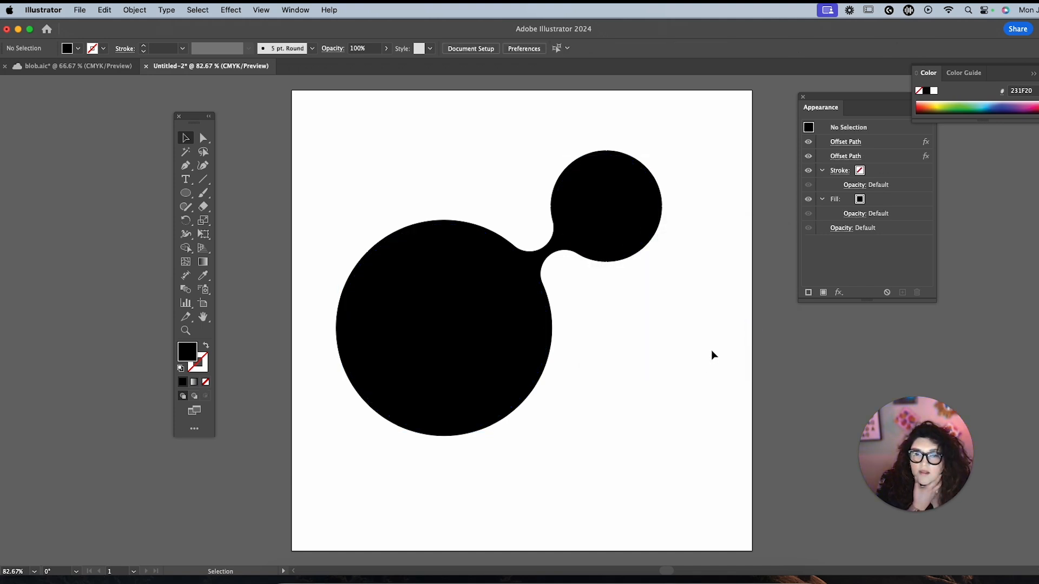
Step: Select only the smaller circle inside the compound path and move it closer to the large circle, to about X 6.9 in, Y 3.97 in
{"action": "left_click", "coordinate": [204, 140]}
{"action": "left_click_drag", "start_coordinate": [540, 117], "coordinate": [706, 261]}
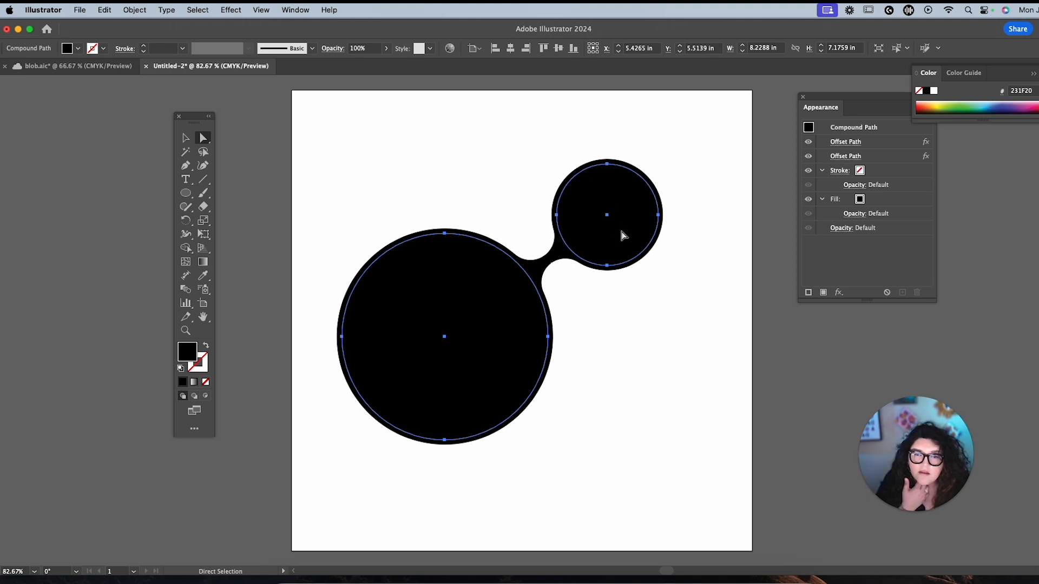
{"action": "left_click_drag", "start_coordinate": [559, 131], "coordinate": [698, 276]}
{"action": "left_click", "coordinate": [557, 215]}
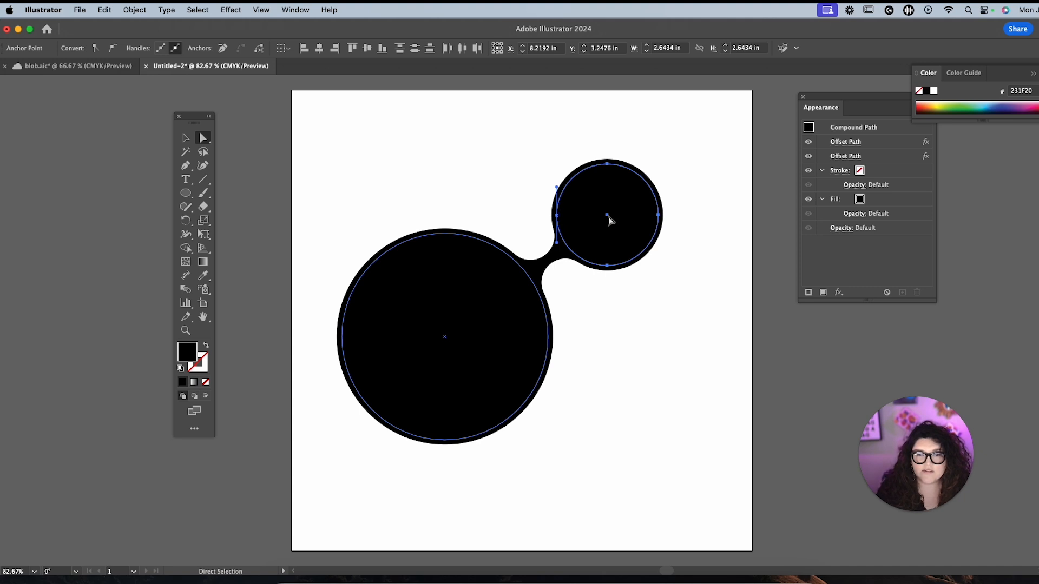
{"action": "left_click_drag", "start_coordinate": [608, 218], "coordinate": [555, 247]}
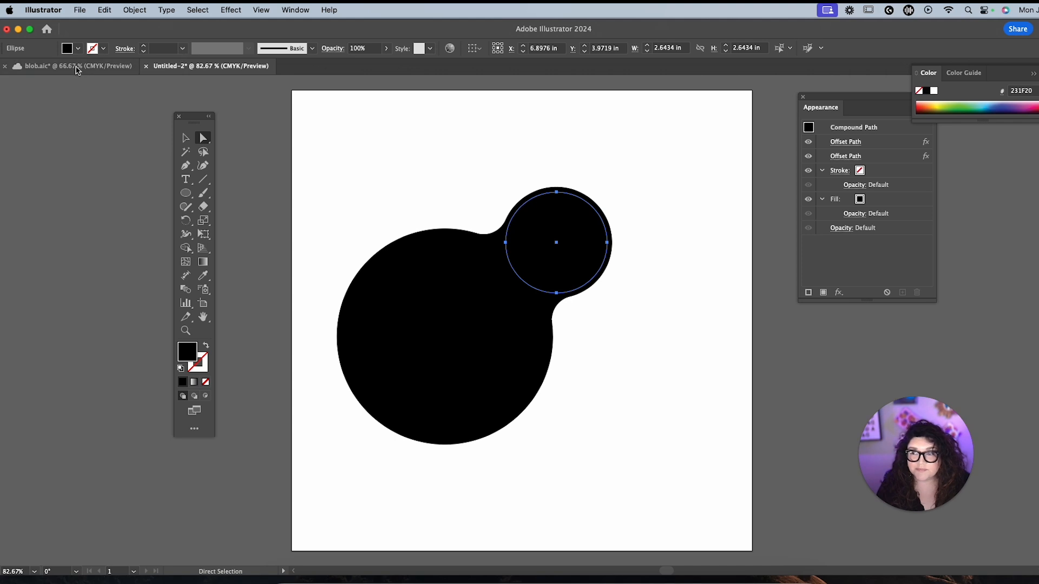
Step: Switch to the blob.aic document and look over the example blobs and the InkSTUDIO artwork on its artboards
{"action": "left_click", "coordinate": [81, 66]}
{"action": "scroll", "coordinate": [563, 372], "scroll_direction": "up", "scroll_amount": 10}
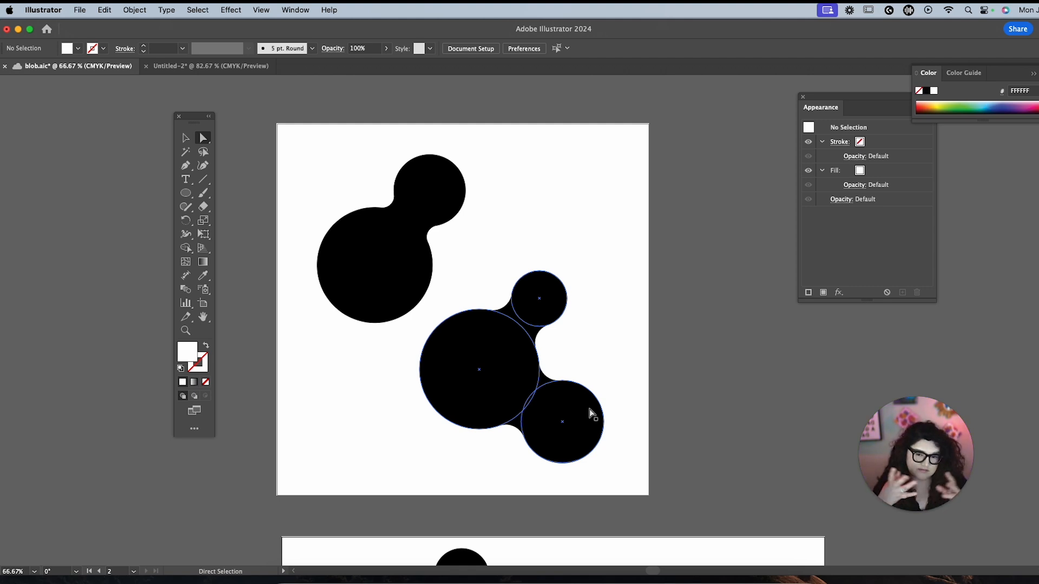
{"action": "left_click", "coordinate": [698, 481]}
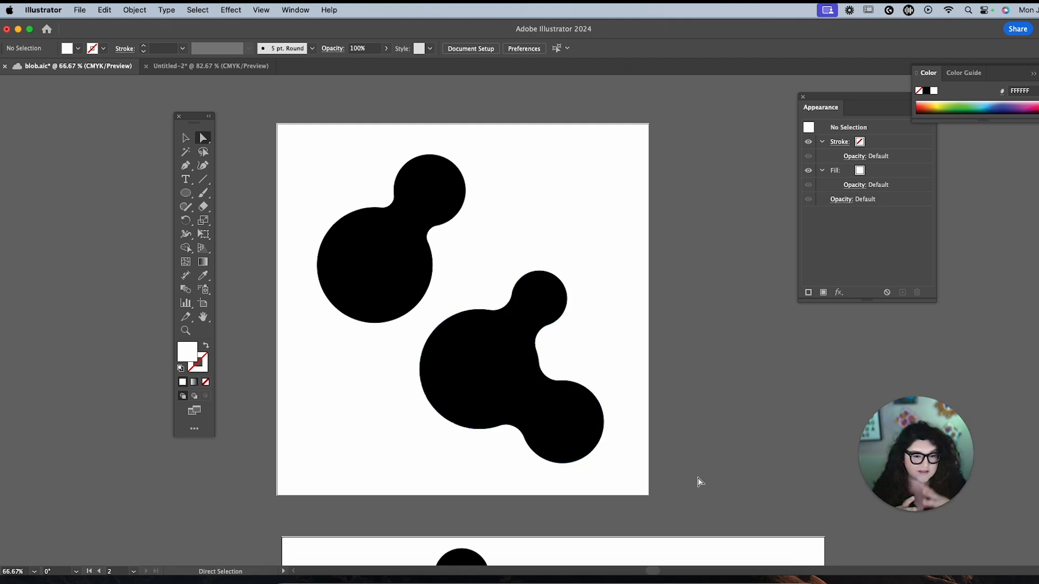
{"action": "scroll", "coordinate": [476, 300], "scroll_direction": "down", "scroll_amount": 10}
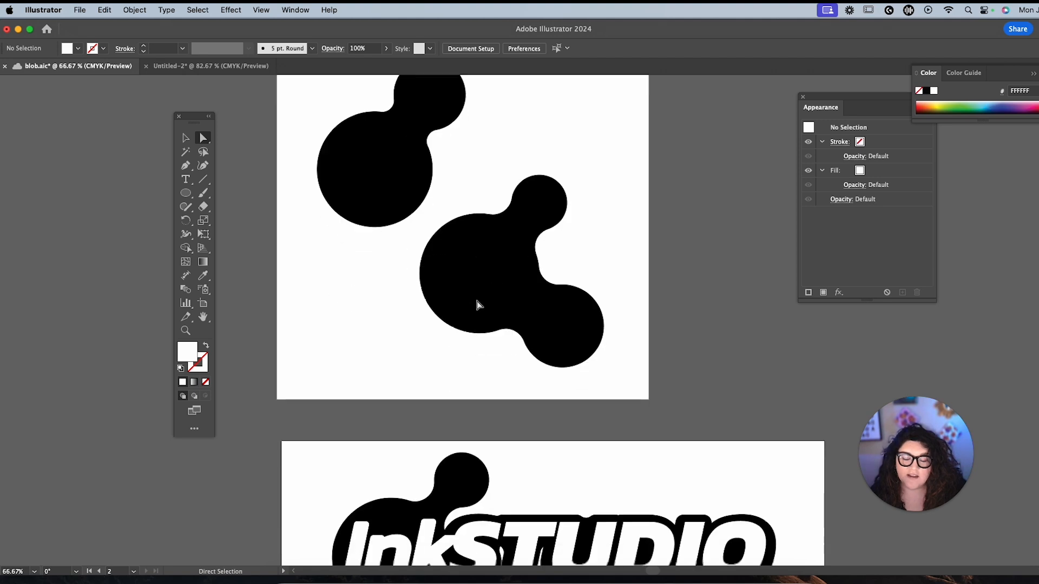
{"action": "scroll", "coordinate": [477, 301], "scroll_direction": "down", "scroll_amount": 2}
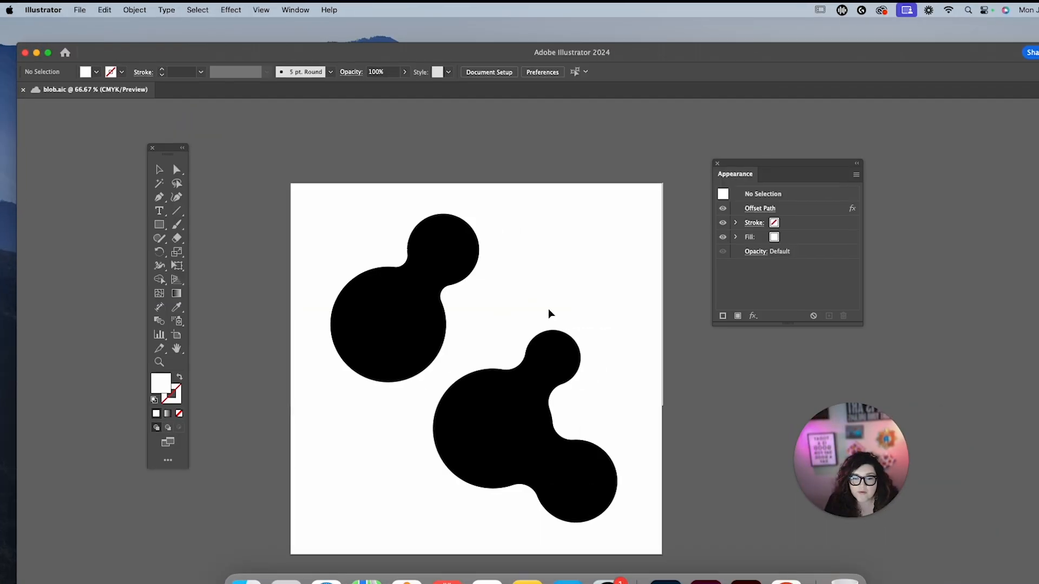
Step: Set the first Offset Path effect of the three-circle blob to 0.5 in with Round joins
{"action": "left_click_drag", "start_coordinate": [499, 316], "coordinate": [613, 487]}
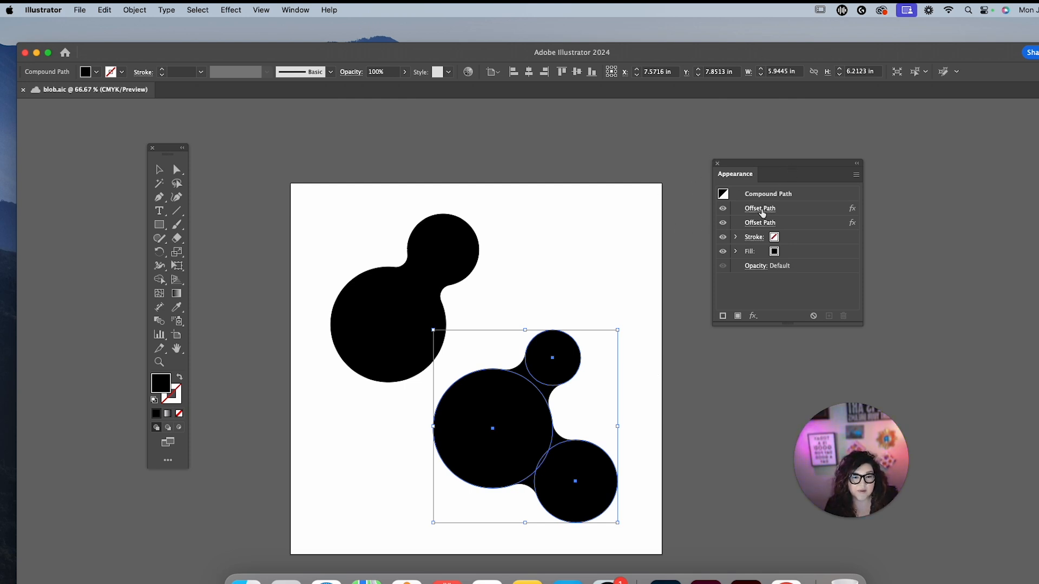
{"action": "left_click", "coordinate": [760, 209]}
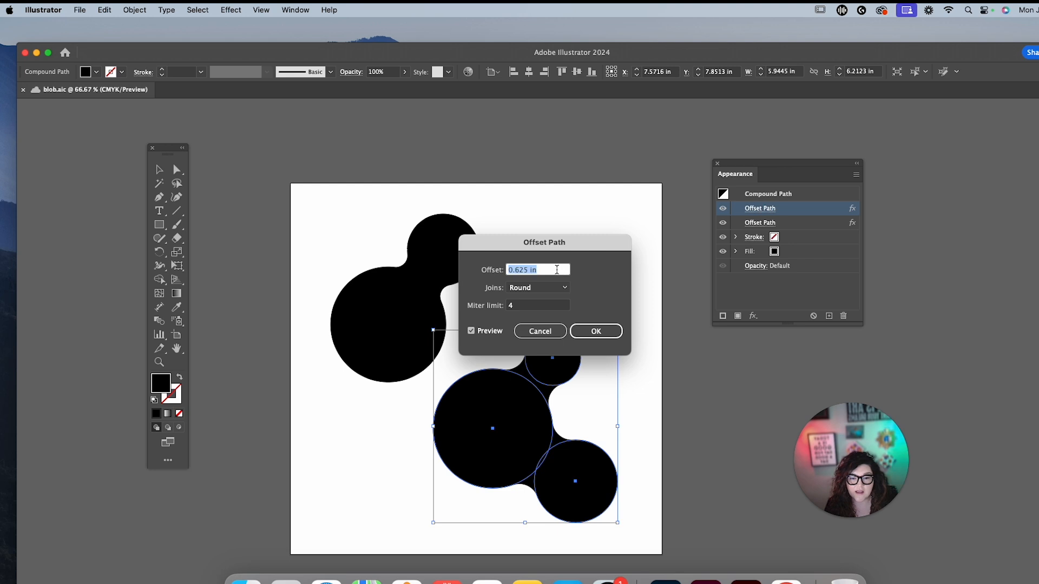
{"action": "type", "text": "0.375"}
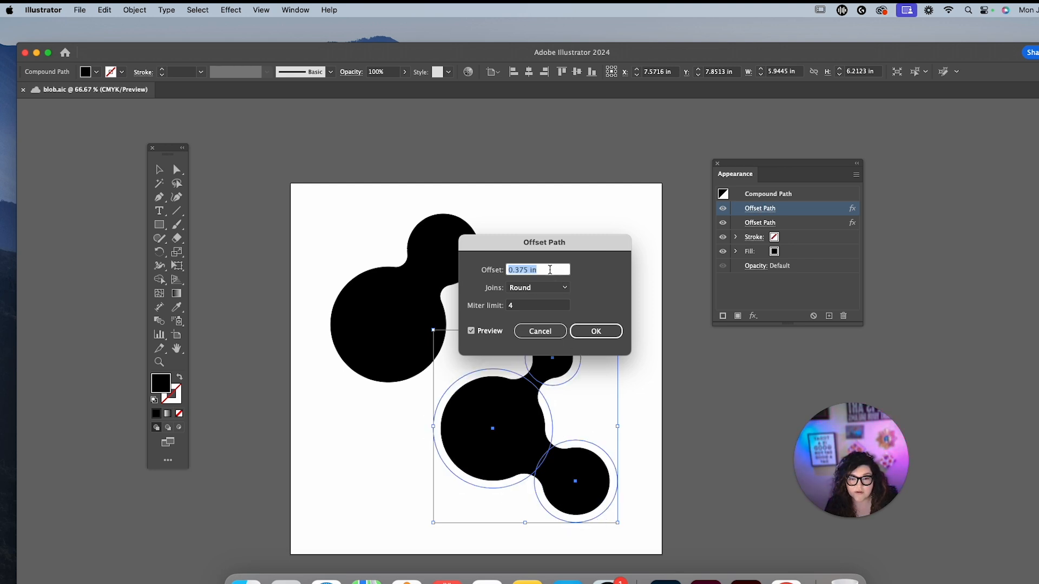
{"action": "key", "text": "Up"}
{"action": "left_click", "coordinate": [596, 331]}
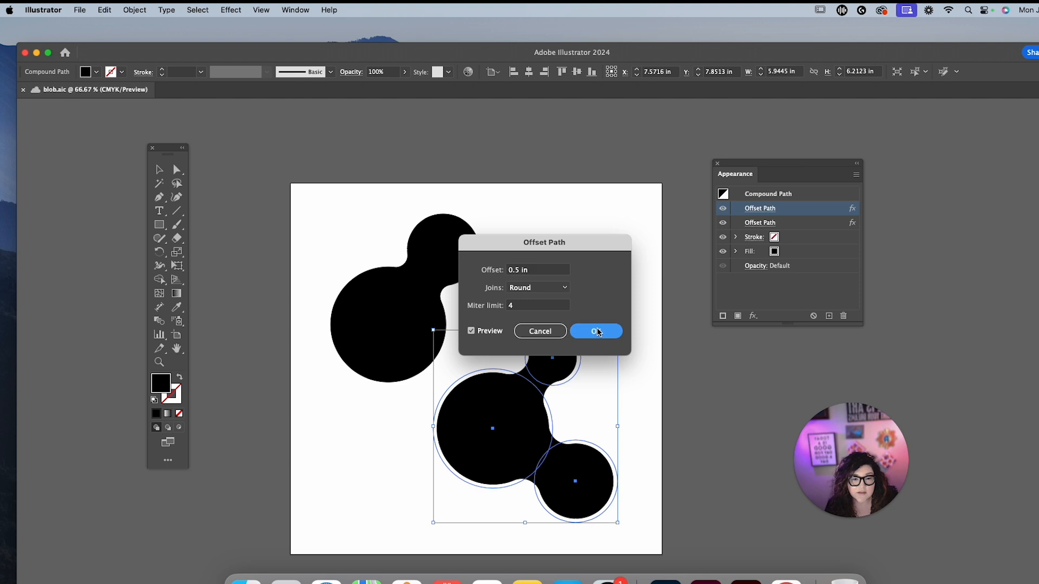
Step: Set the three-circle blob's second Offset Path effect to -0.75 in, apply it, and deselect the blob
{"action": "left_click", "coordinate": [759, 223]}
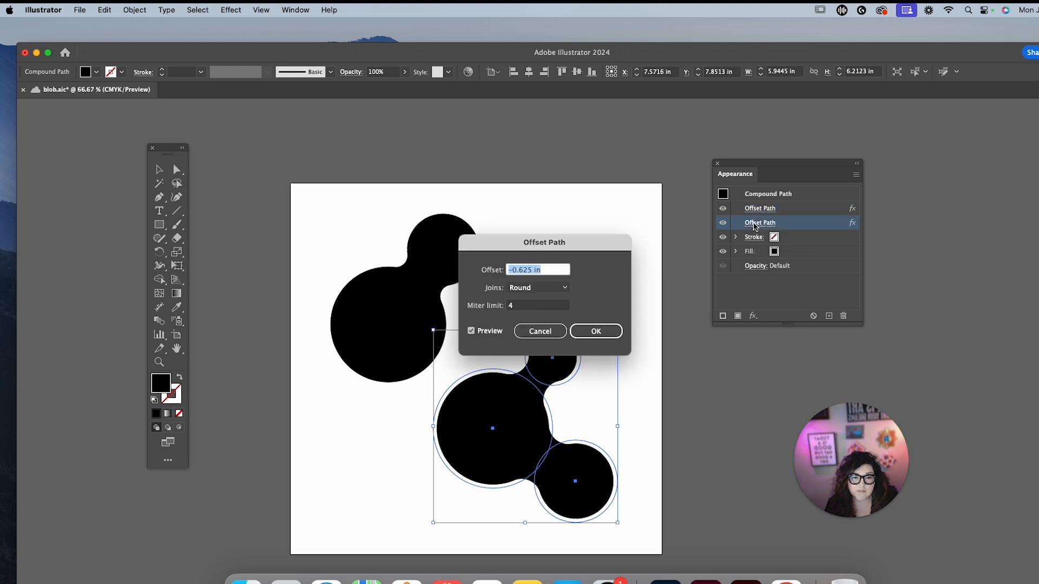
{"action": "key", "text": "Down"}
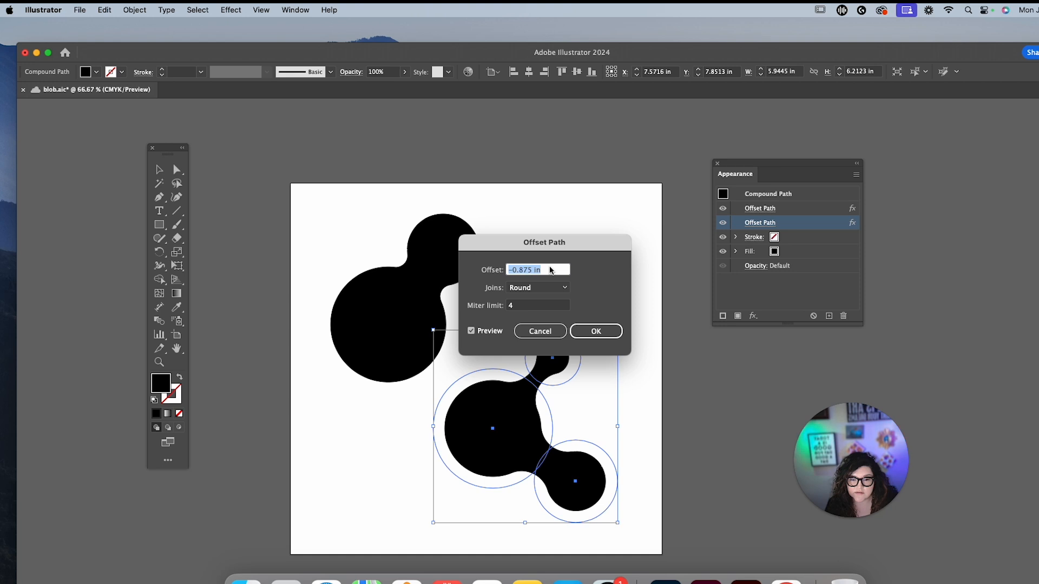
{"action": "left_click", "coordinate": [596, 331]}
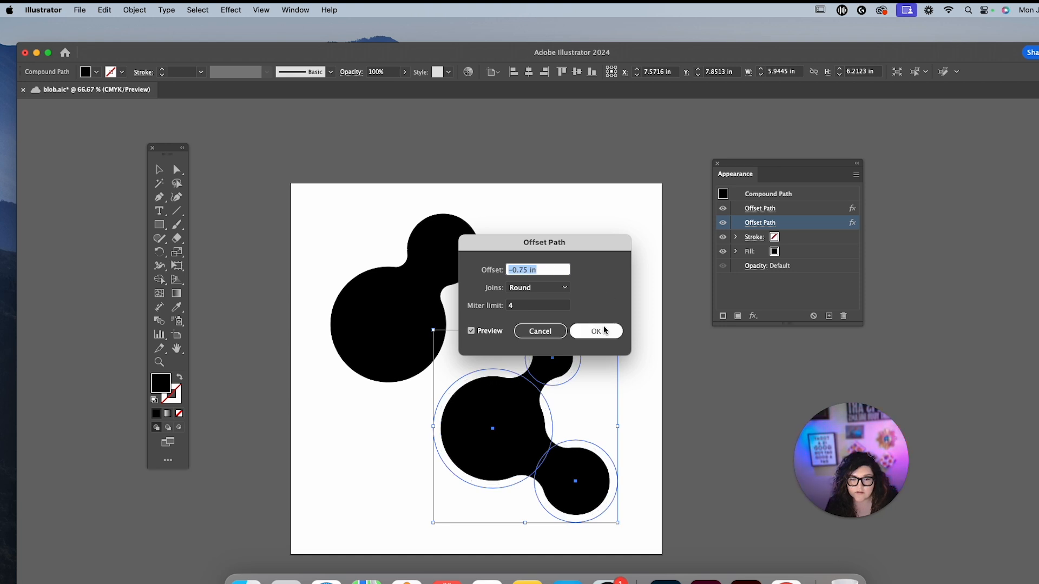
{"action": "left_click", "coordinate": [683, 380]}
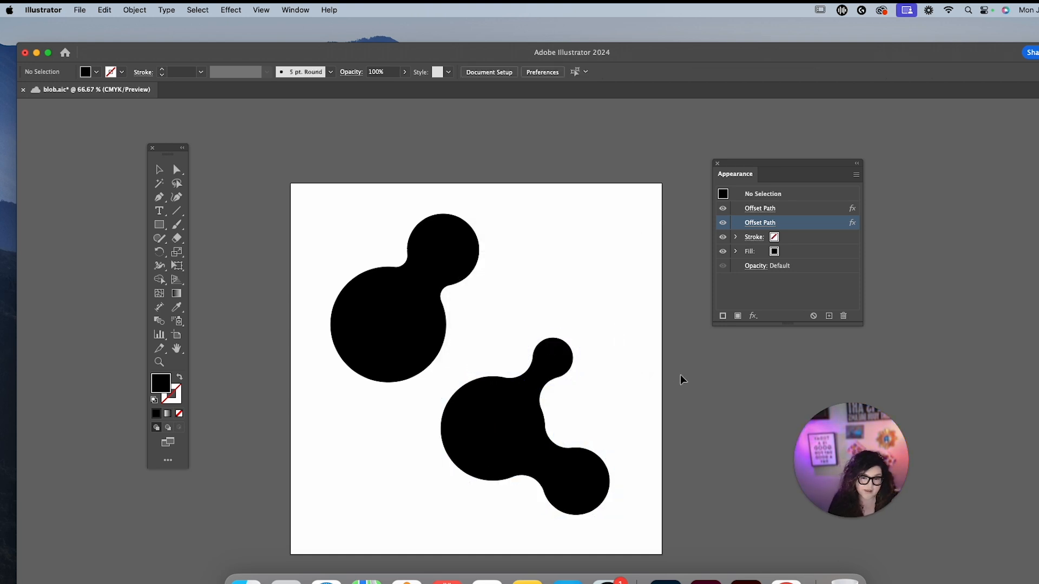